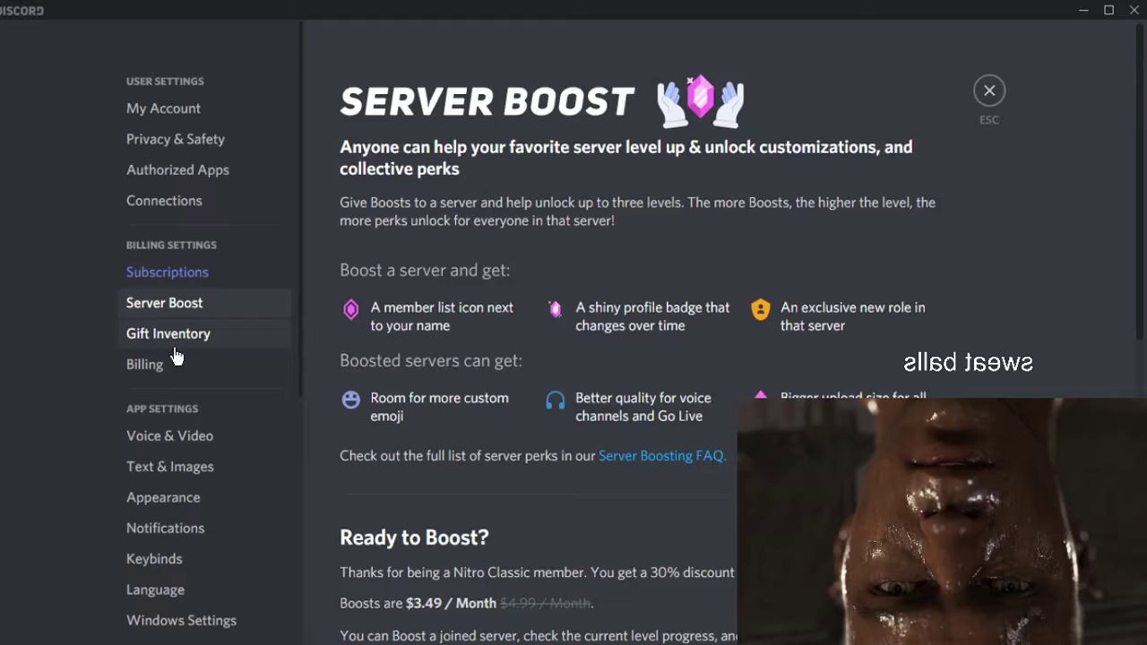
In Voice & Video settings, set the input device to Microphone (HD Webcam C270).
left_click(168, 334)
left_click(169, 436)
left_click(575, 149)
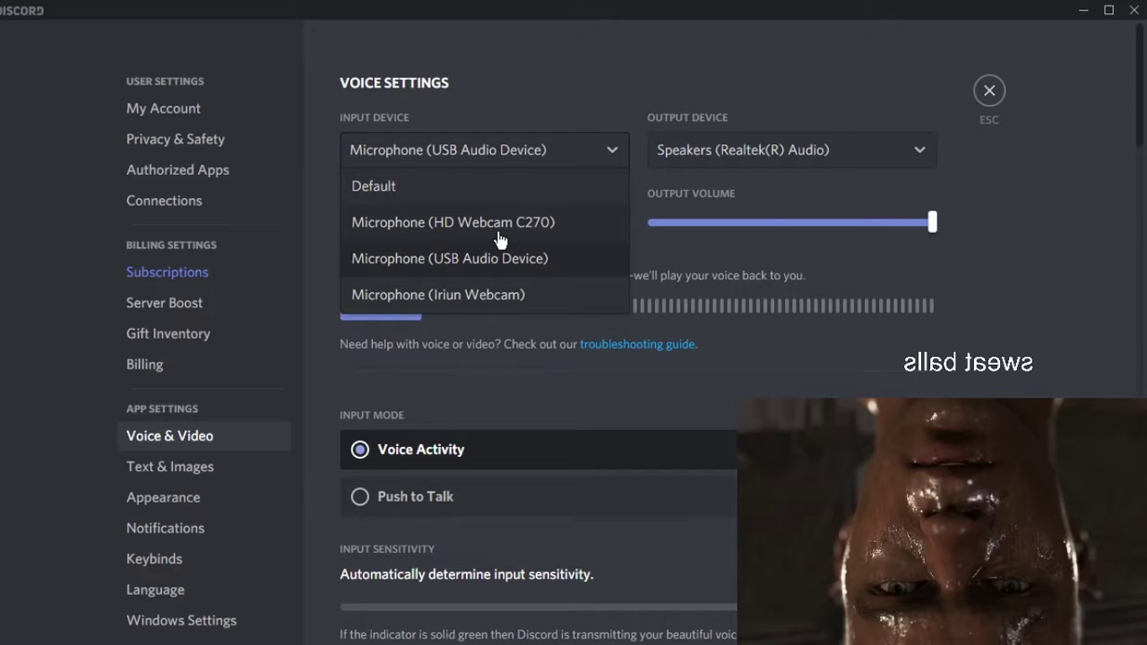
left_click(452, 222)
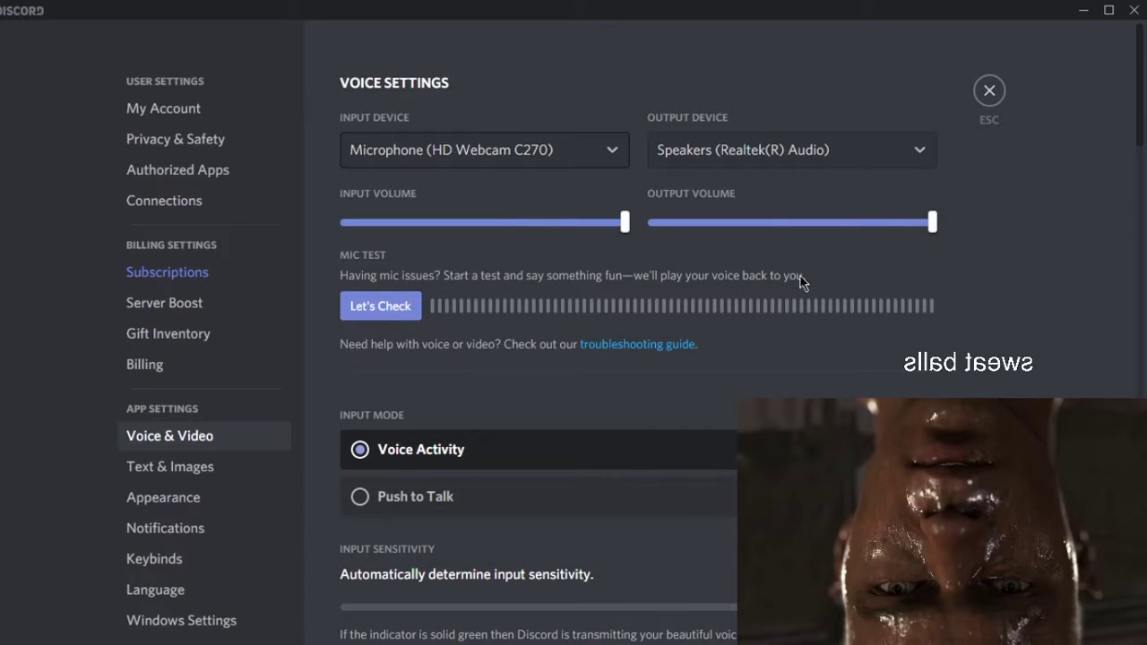
Run the Let's Check mic test on the webcam microphone, then stop testing.
left_click(380, 306)
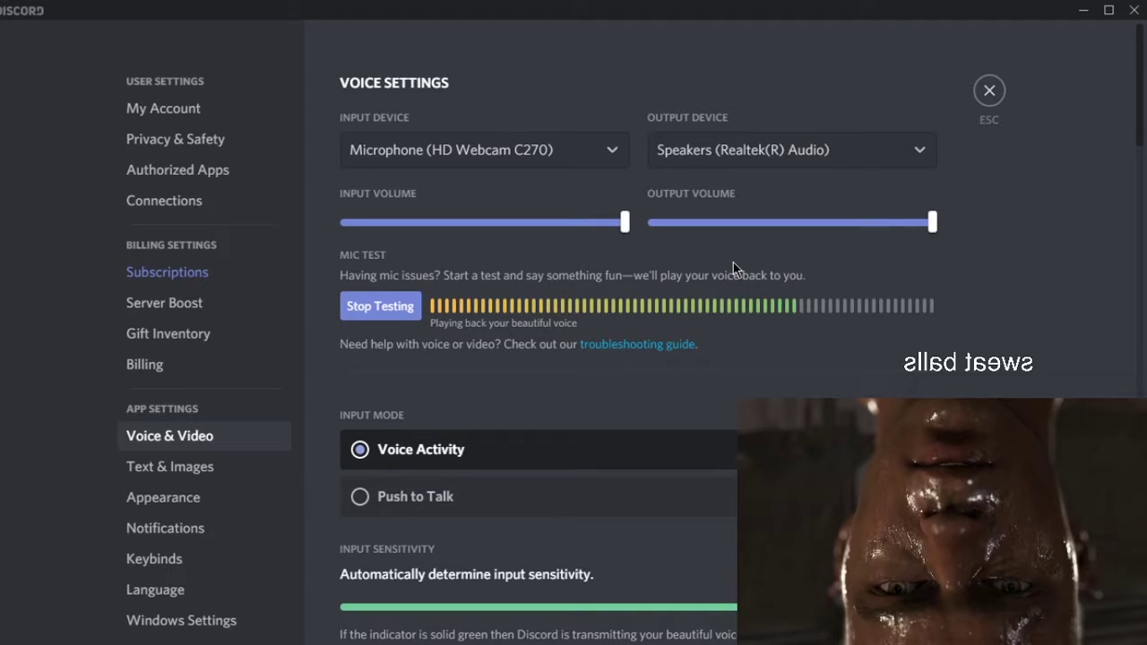
left_click(380, 305)
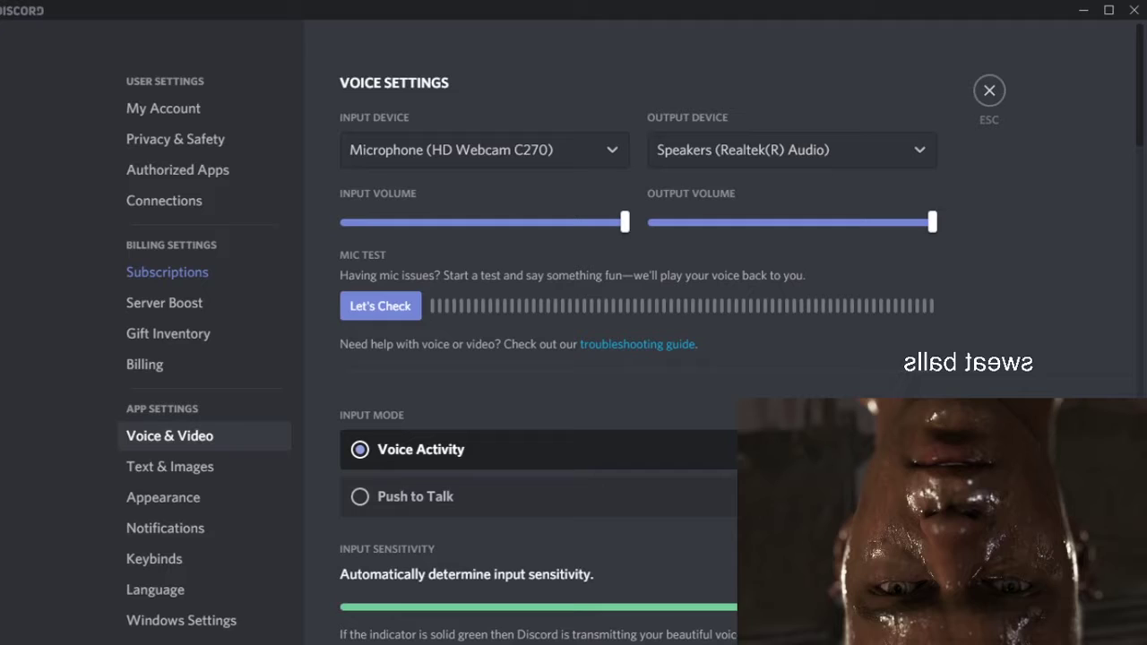
Restart the Let's Check mic test to hear the HD Webcam C270 microphone played back.
left_click(405, 309)
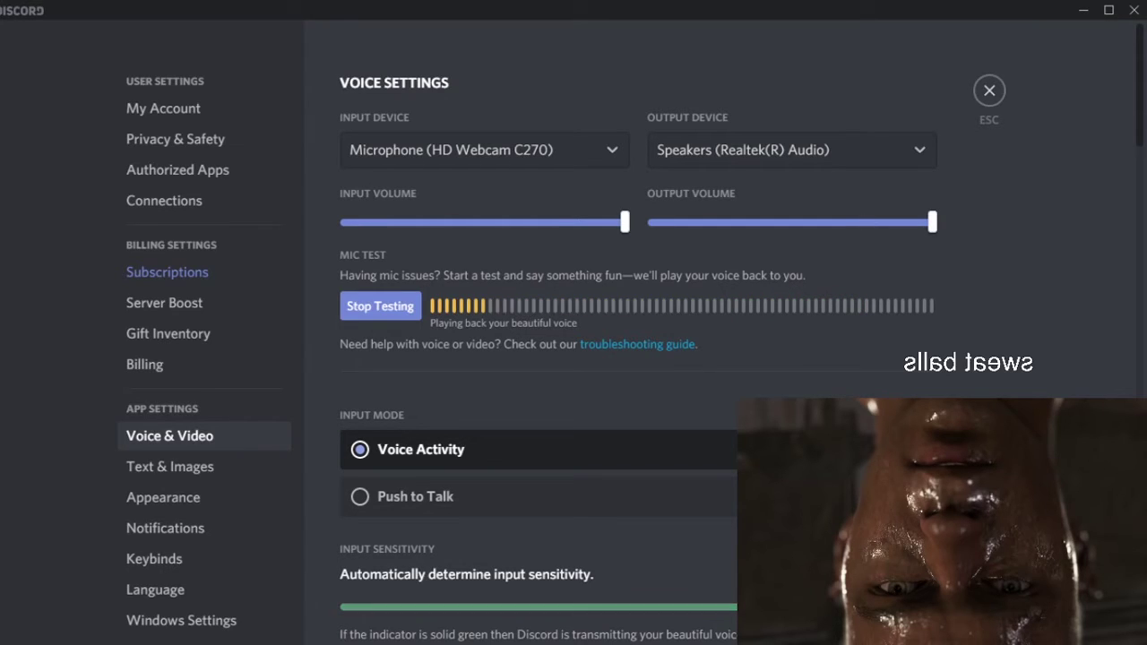
scroll(627, 358, "down", 3)
scroll(692, 426, "down", 2)
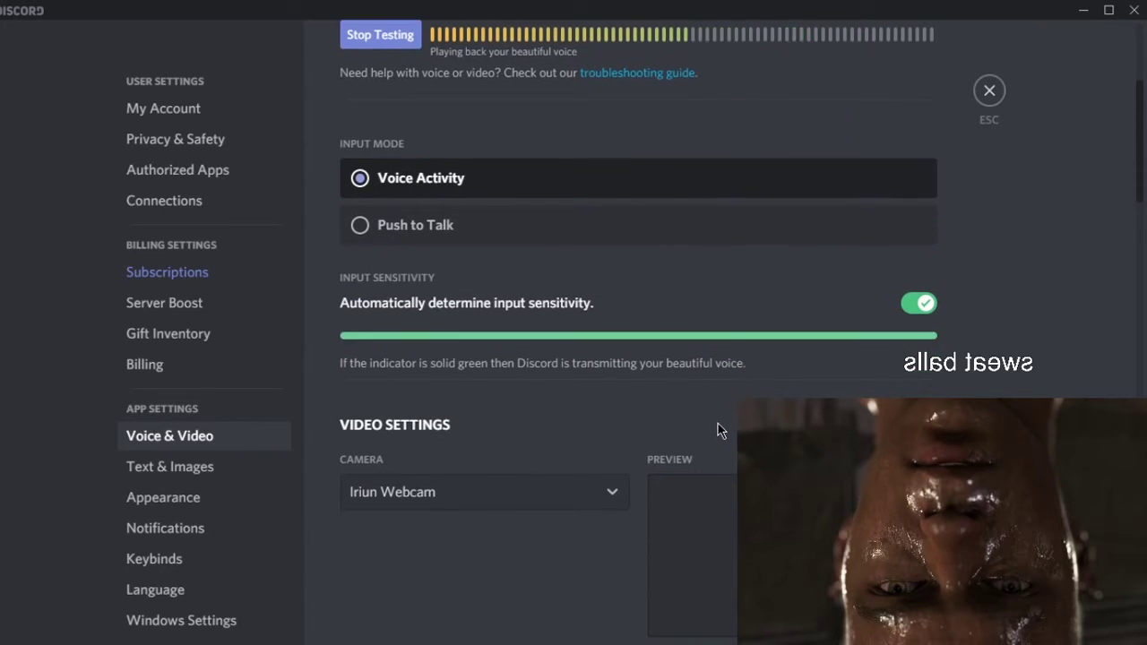
scroll(692, 426, "down", 2)
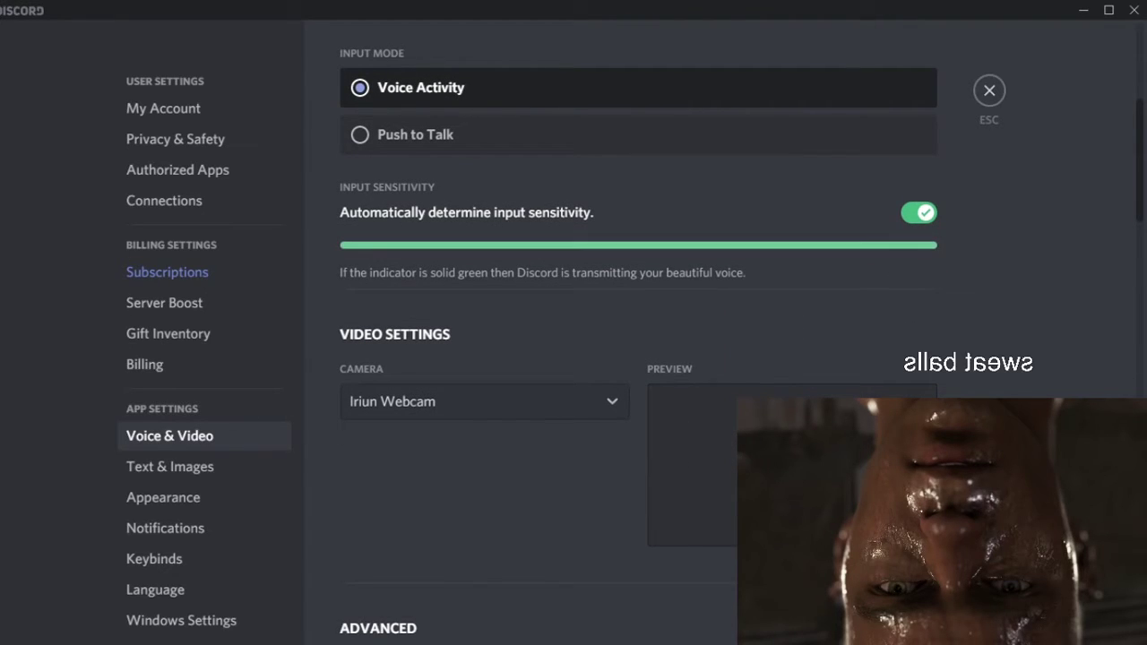
left_click_drag(1139, 199, 1138, 130)
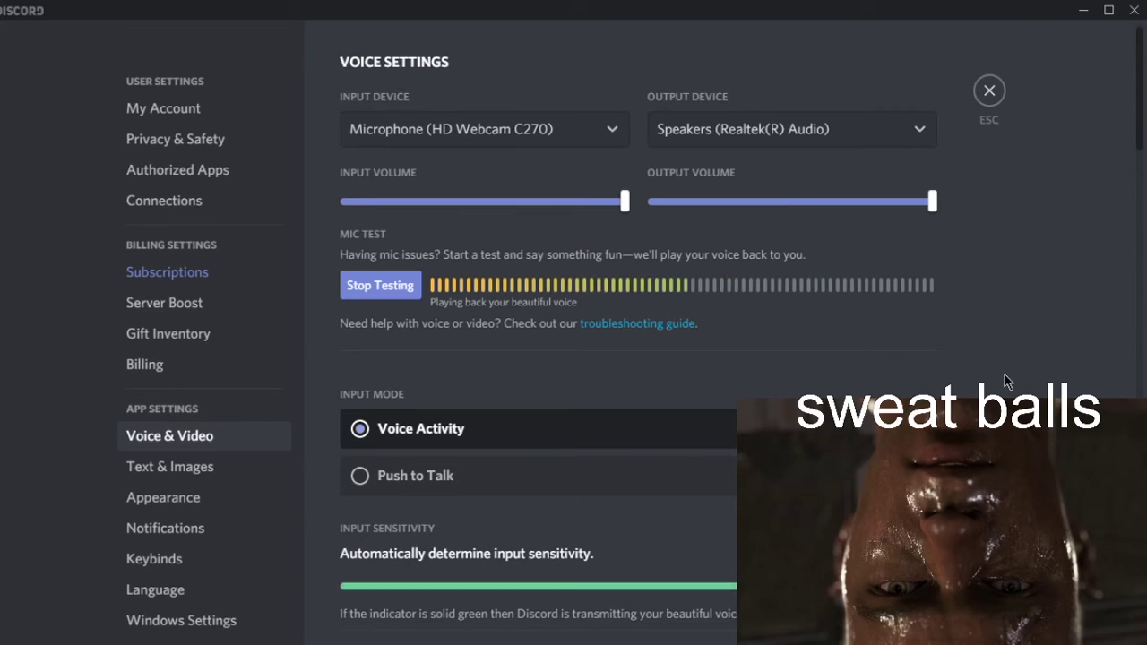
scroll(1005, 375, "down", 1)
scroll(985, 358, "up", 1)
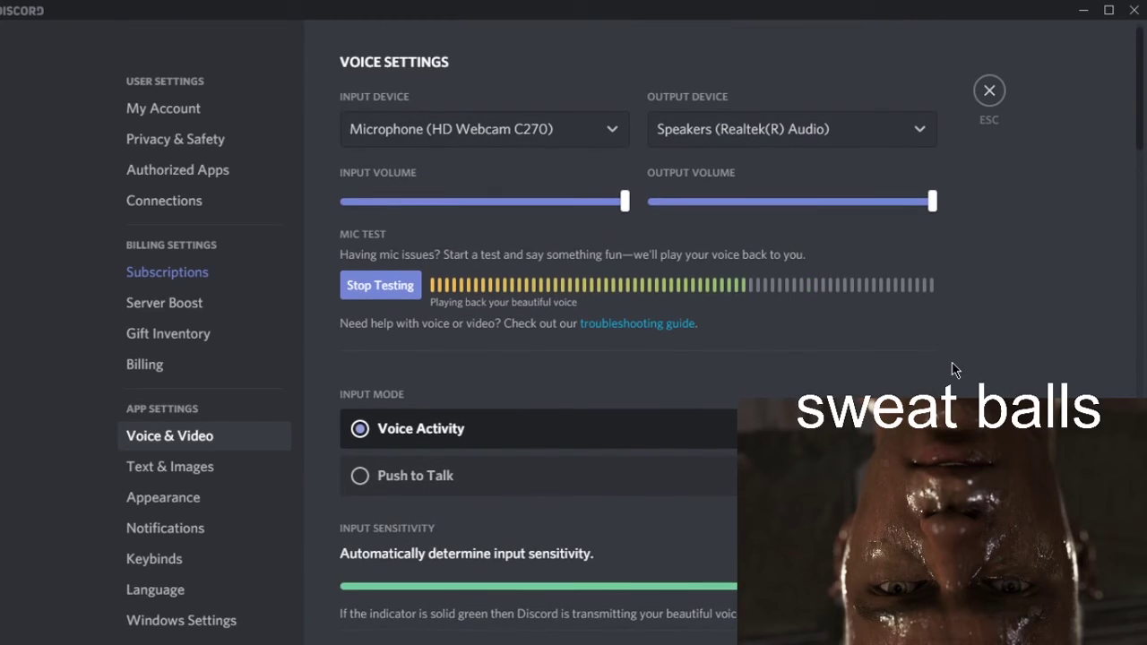